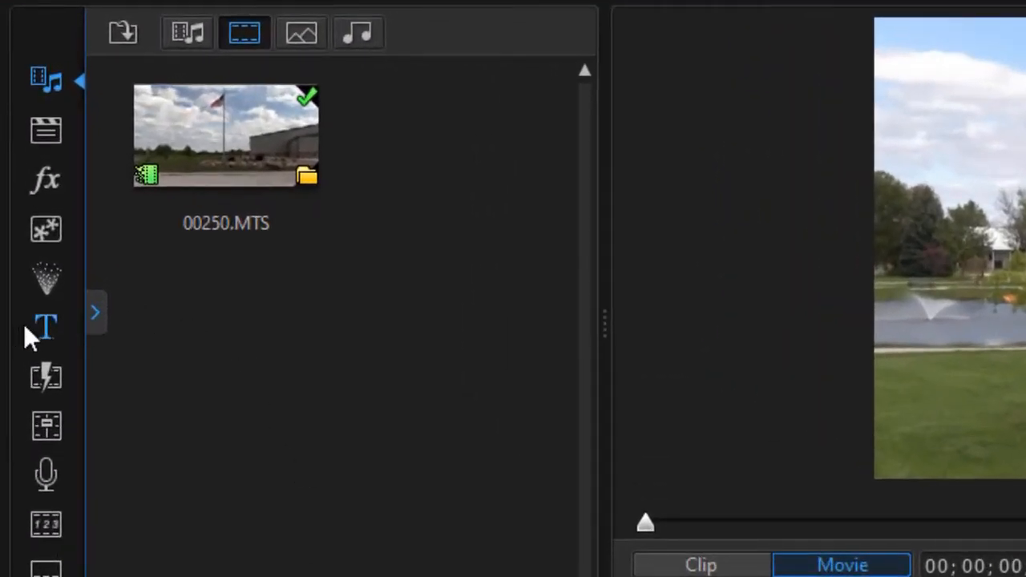
- Place the Default 'My Title' template on video track 3 over the park footage and select it
{"action": "left_click", "coordinate": [48, 324]}
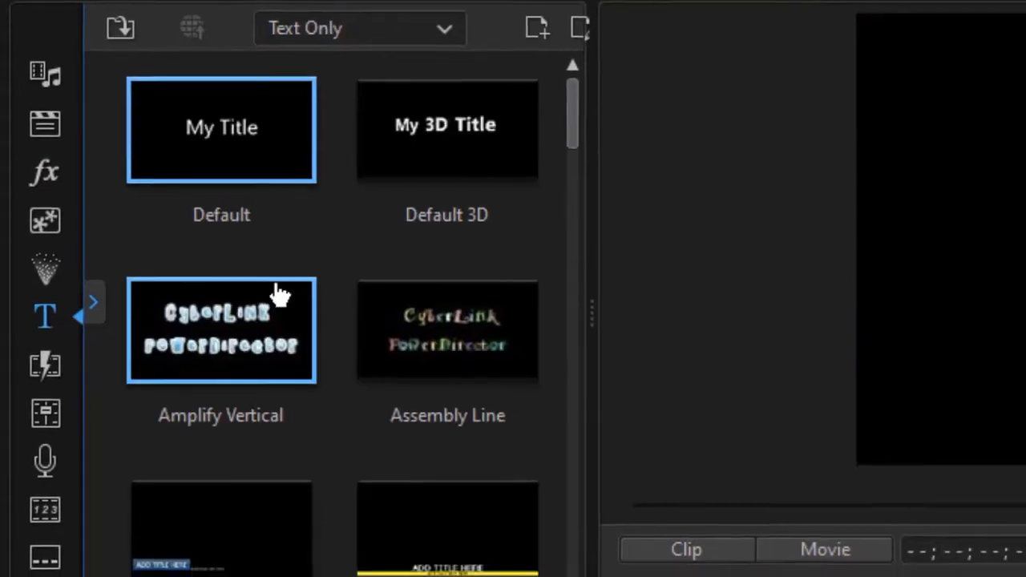
{"action": "left_click", "coordinate": [254, 140]}
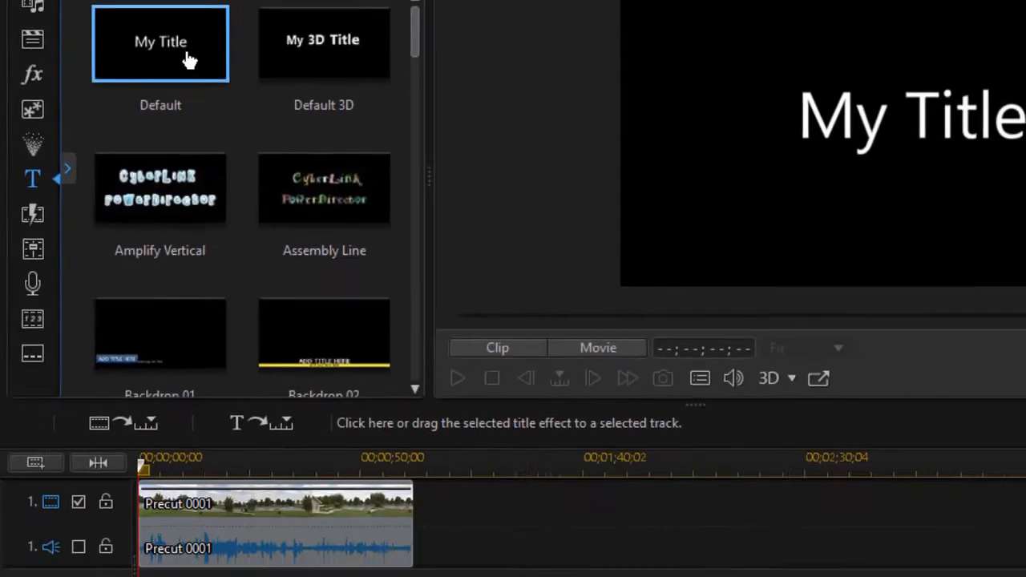
{"action": "left_click_drag", "start_coordinate": [210, 120], "coordinate": [124, 506]}
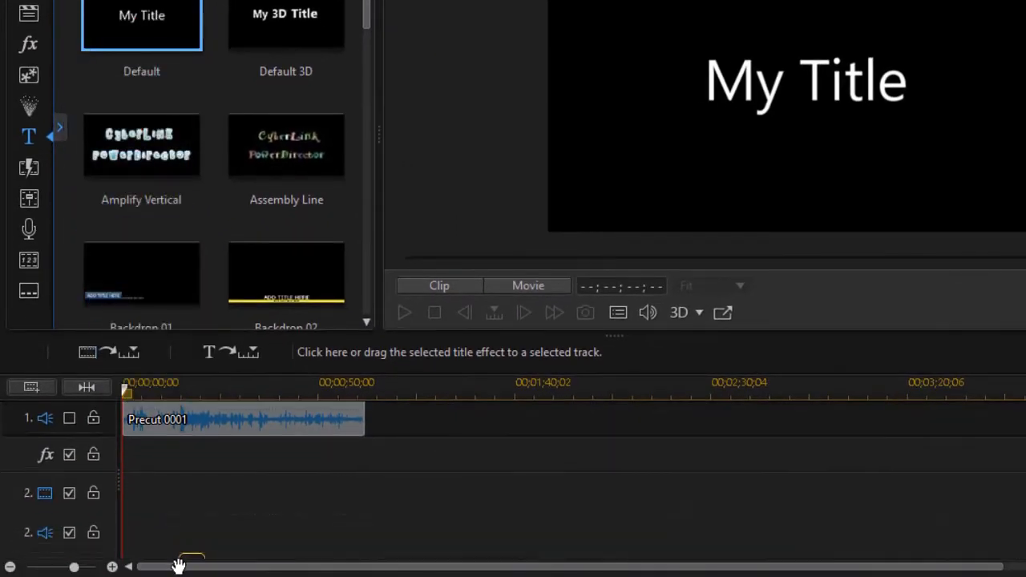
{"action": "left_click", "coordinate": [149, 474]}
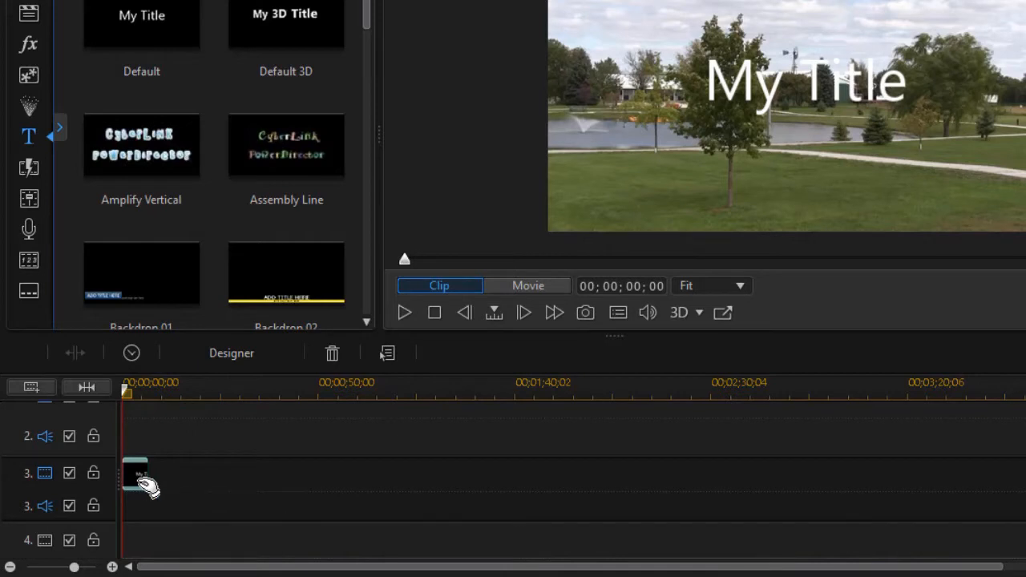
- Replace 'My Title' with 'Retreat Center' and move the text box lower and left
{"action": "double_click", "coordinate": [138, 479]}
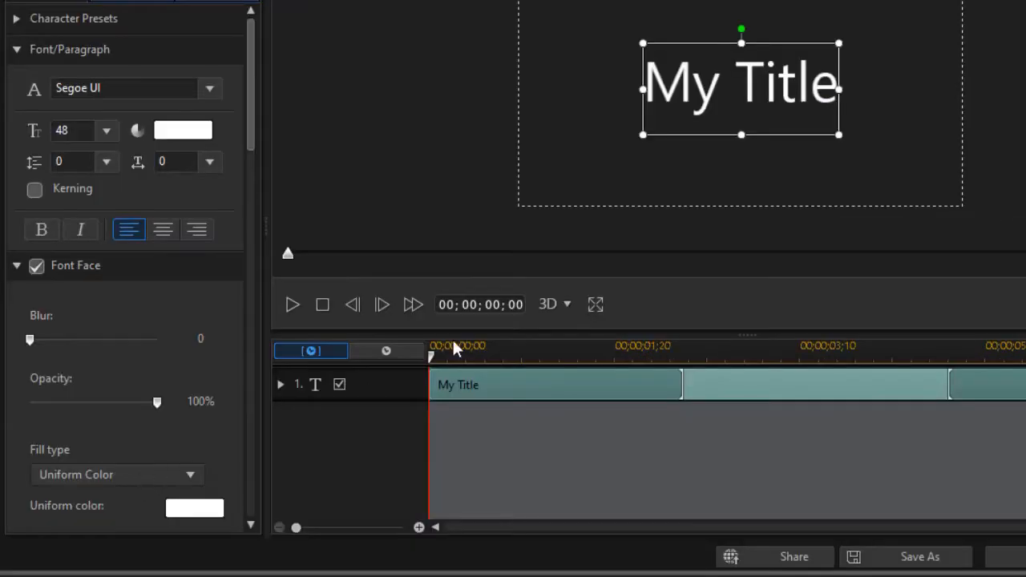
{"action": "left_click", "coordinate": [692, 97]}
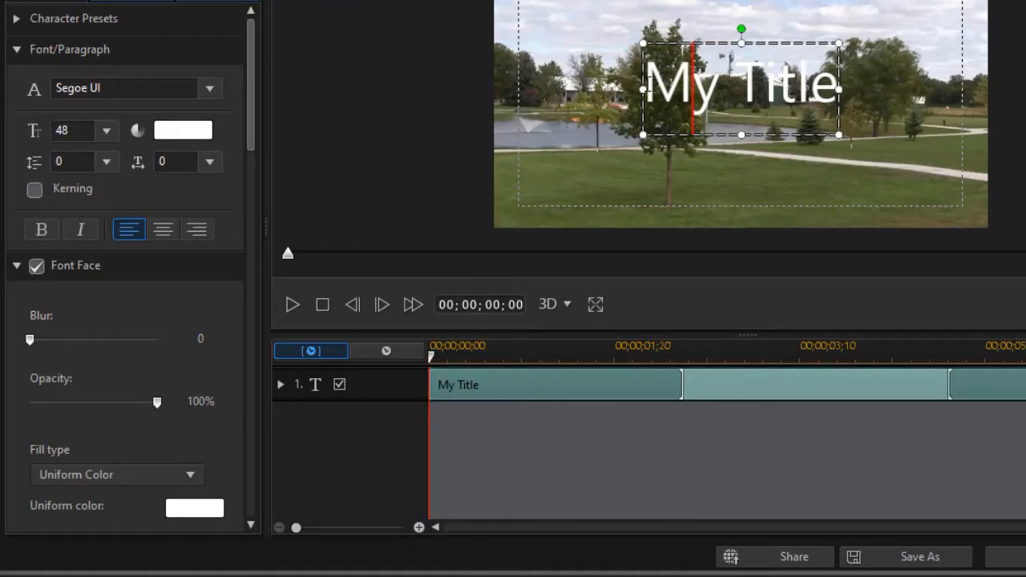
{"action": "left_click_drag", "start_coordinate": [646, 84], "coordinate": [834, 104]}
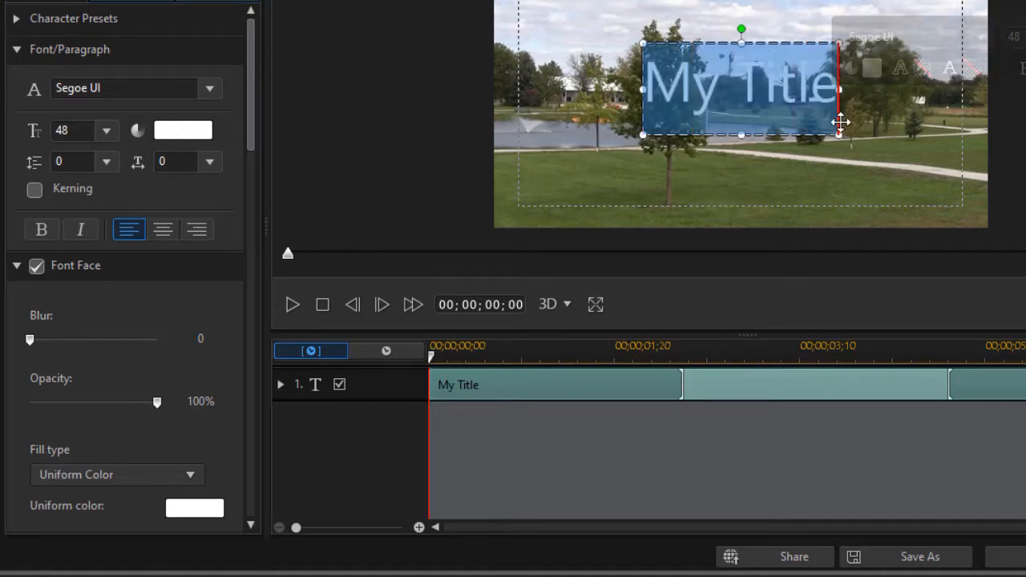
{"action": "type", "text": "Retreat Center"}
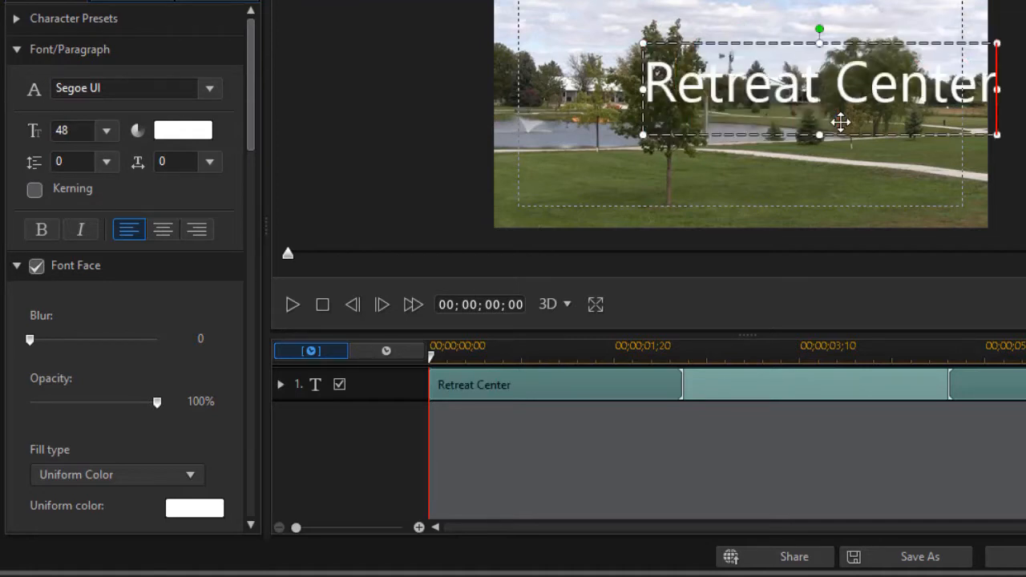
{"action": "left_click_drag", "start_coordinate": [756, 41], "coordinate": [634, 101]}
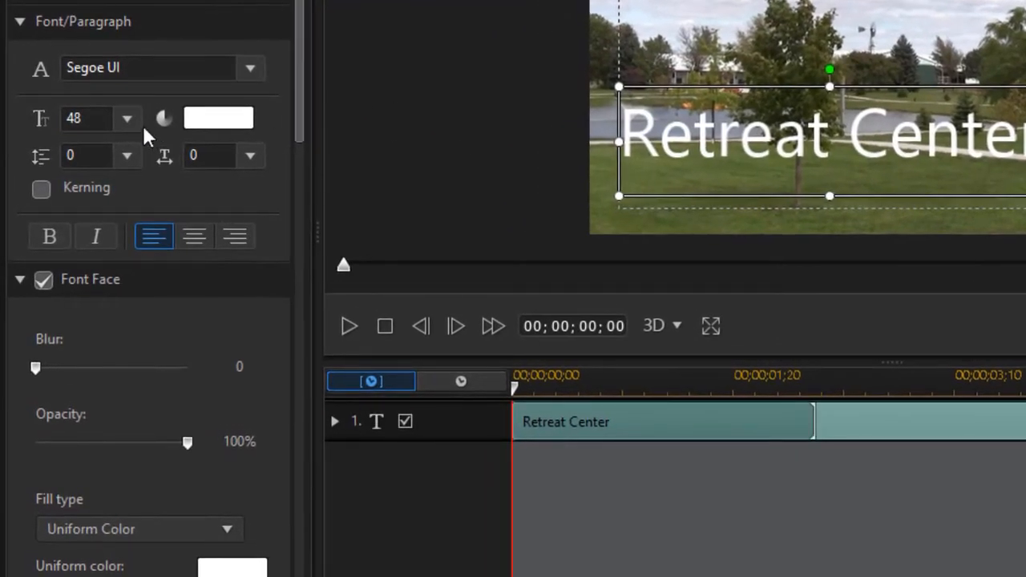
- Set the title text to 28-point bold
{"action": "left_click", "coordinate": [111, 127]}
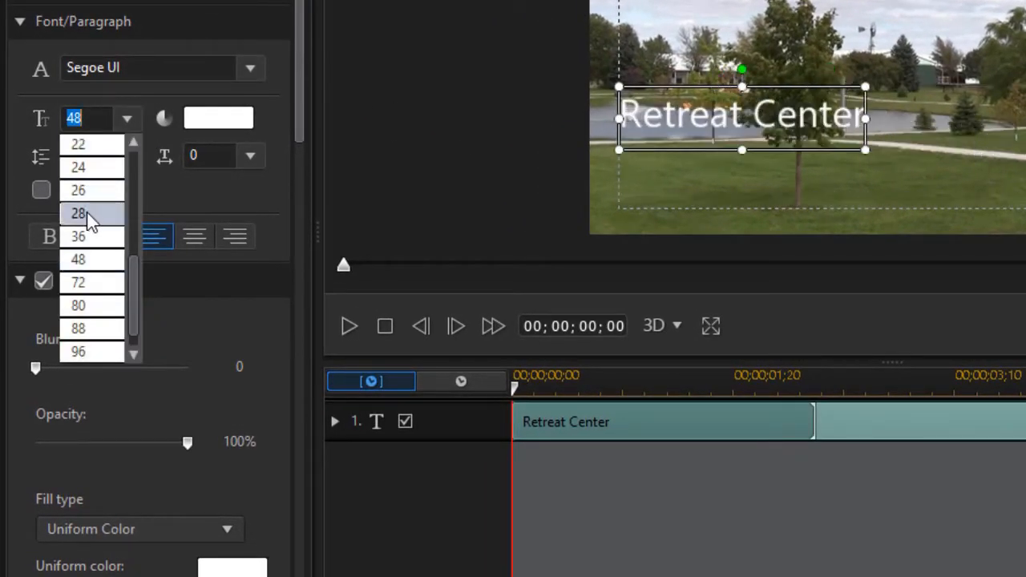
{"action": "left_click", "coordinate": [88, 212]}
{"action": "left_click", "coordinate": [58, 234]}
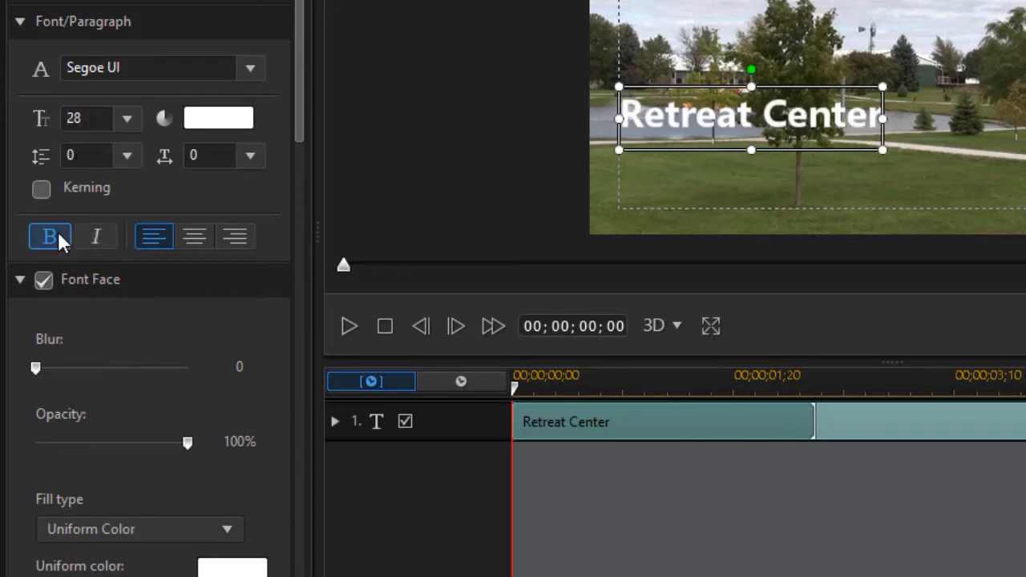
- Turn on a black uniform border around the title letters
{"action": "left_click_drag", "start_coordinate": [294, 124], "coordinate": [294, 215]}
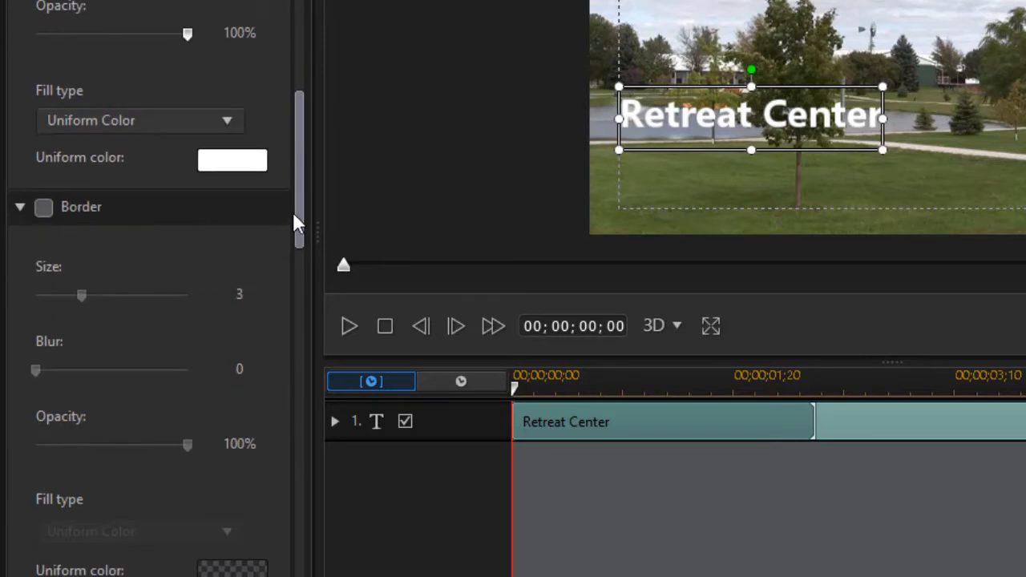
{"action": "left_click", "coordinate": [45, 207]}
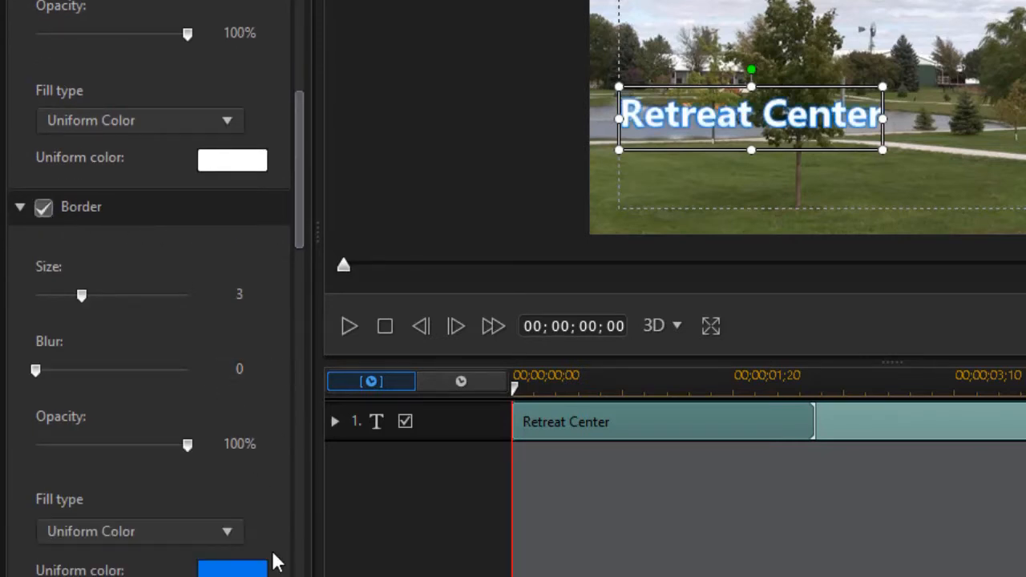
{"action": "left_click", "coordinate": [241, 573]}
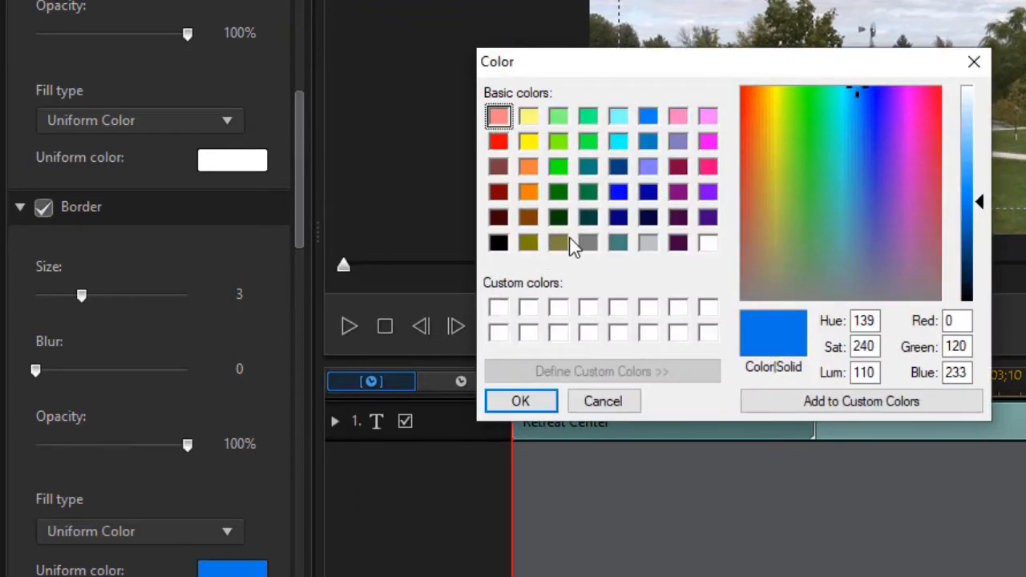
{"action": "left_click", "coordinate": [497, 242]}
{"action": "left_click", "coordinate": [521, 403]}
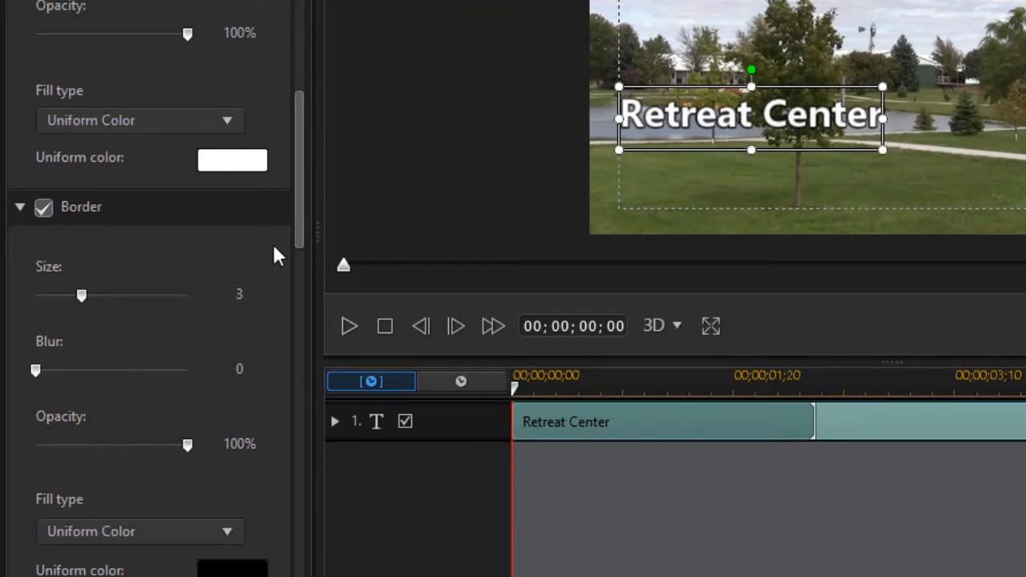
{"action": "left_click_drag", "start_coordinate": [299, 232], "coordinate": [274, 321]}
- Apply a shadow to the title's text and border, then close Title Designer with OK
{"action": "left_click", "coordinate": [43, 277]}
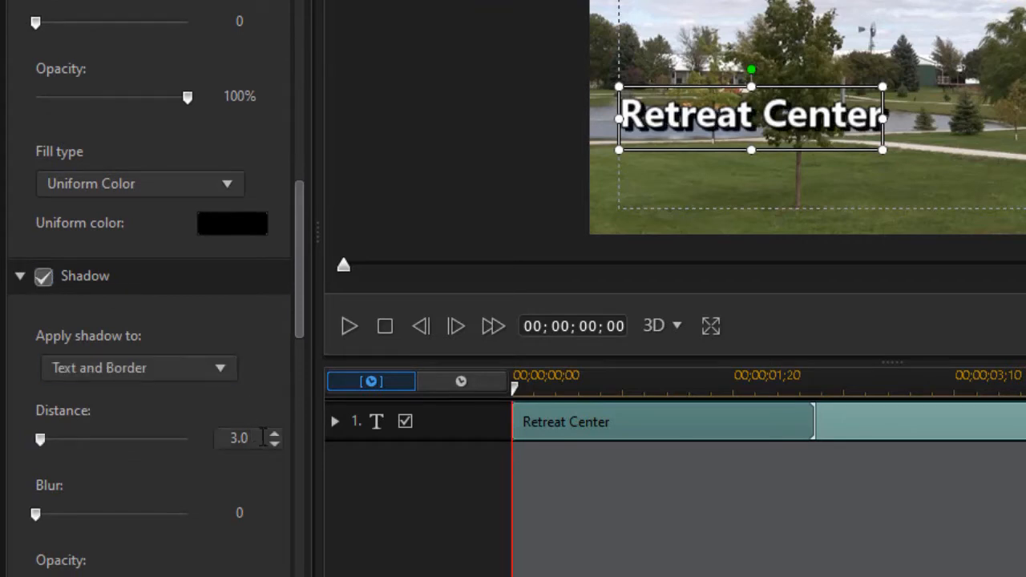
{"action": "left_click_drag", "start_coordinate": [230, 441], "coordinate": [231, 436]}
{"action": "left_click_drag", "start_coordinate": [300, 201], "coordinate": [298, 4]}
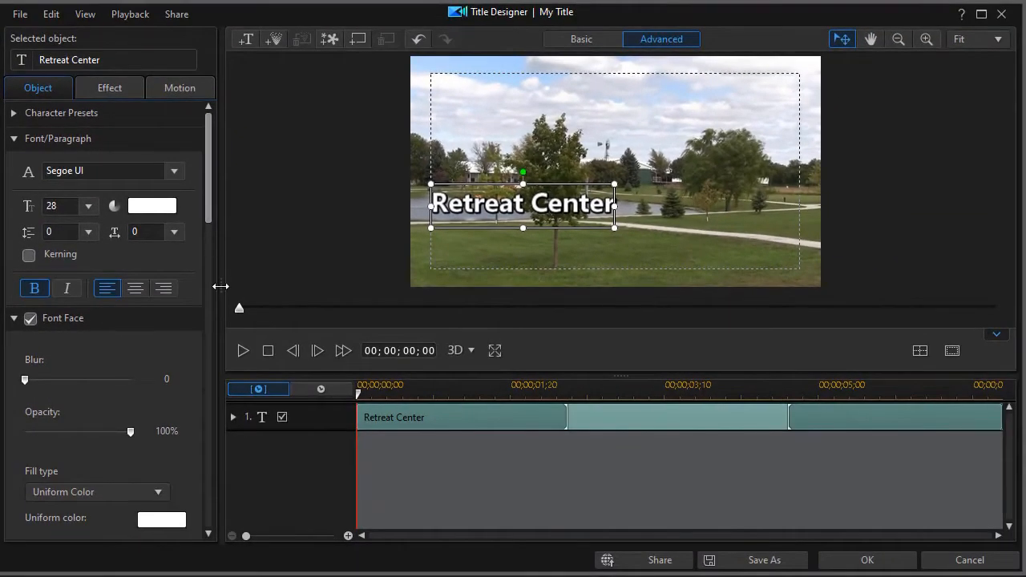
{"action": "left_click", "coordinate": [859, 560]}
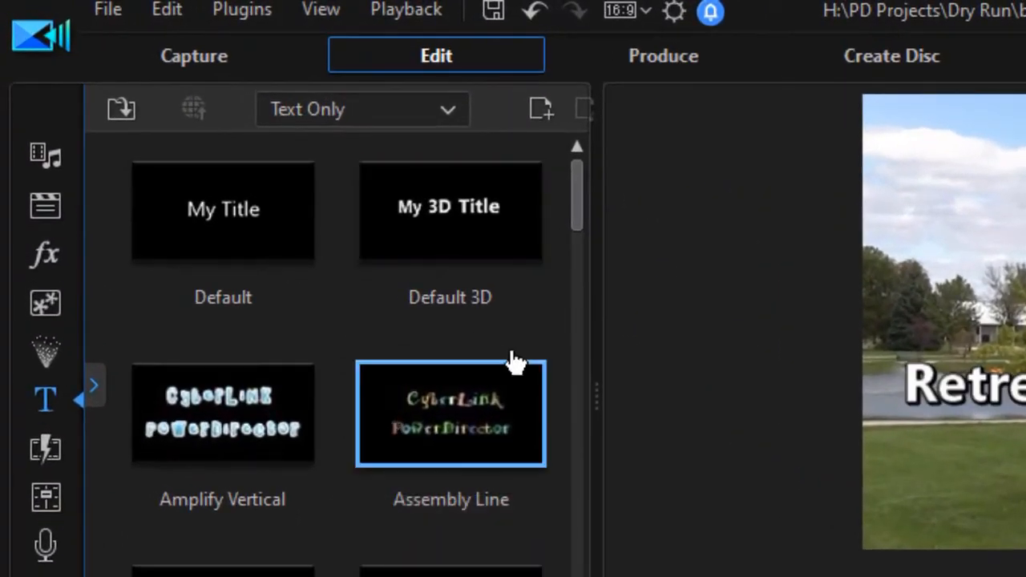
- Switch the media library to Color Boards and scroll down to the orange 252,153,0 swatch
{"action": "left_click", "coordinate": [40, 156]}
{"action": "left_click", "coordinate": [270, 183]}
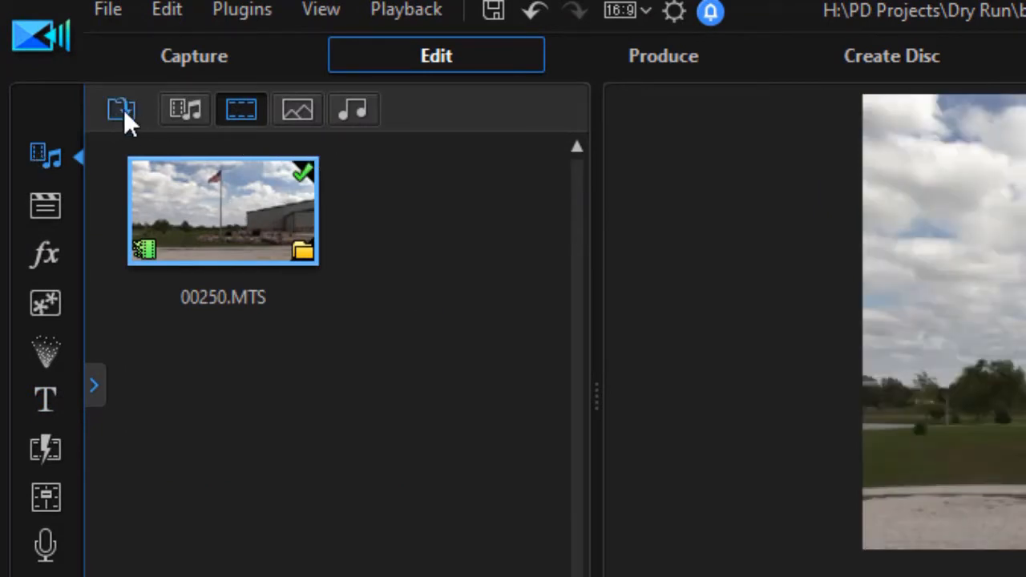
{"action": "left_click", "coordinate": [186, 111]}
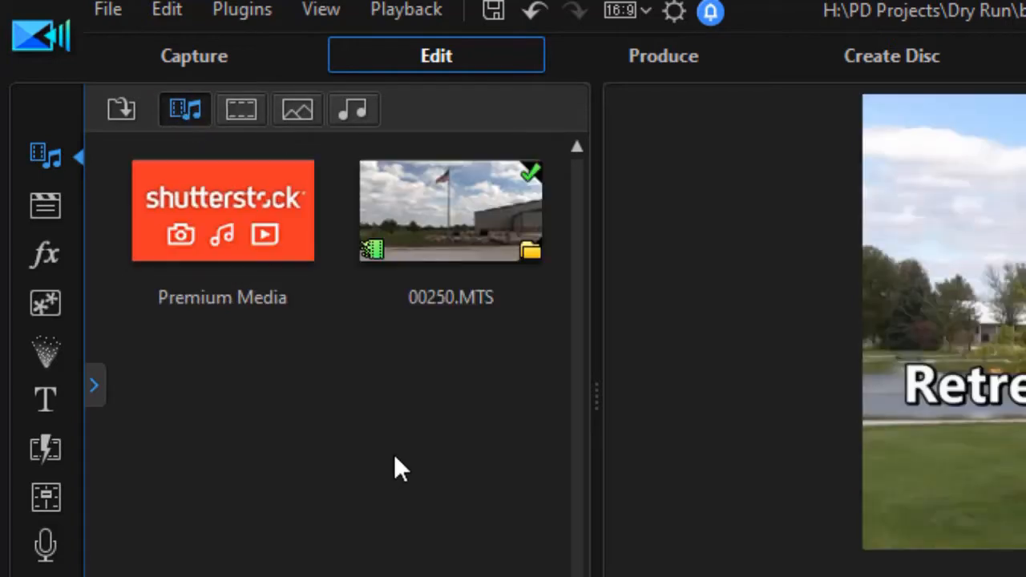
{"action": "left_click", "coordinate": [94, 389]}
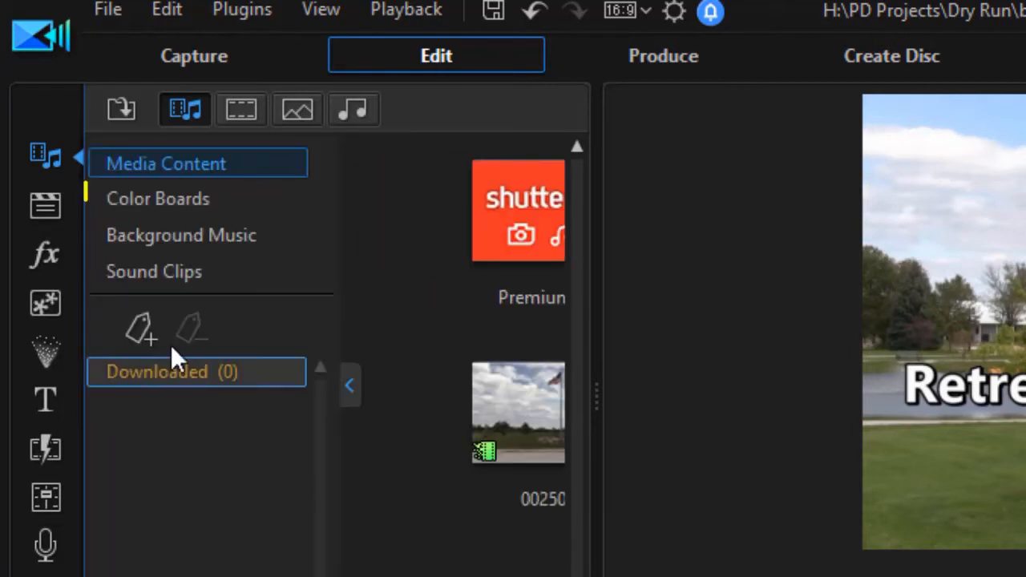
{"action": "left_click", "coordinate": [212, 206]}
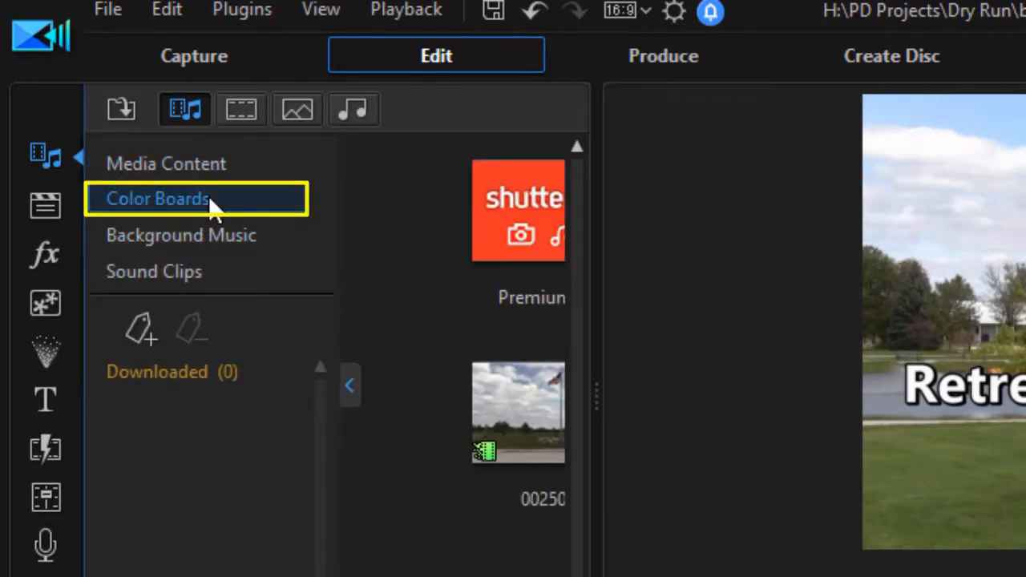
{"action": "left_click", "coordinate": [354, 393]}
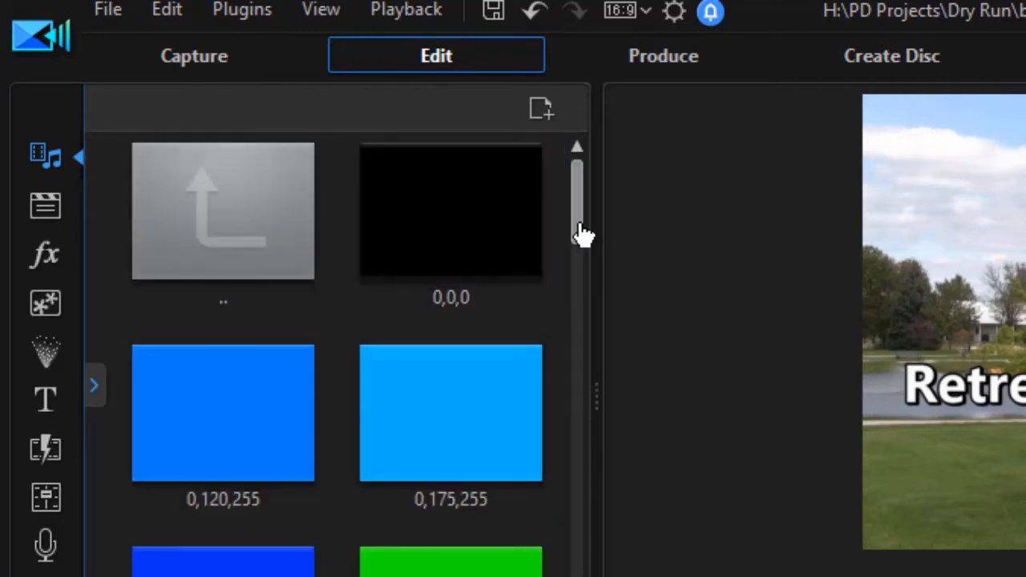
{"action": "left_click_drag", "start_coordinate": [582, 234], "coordinate": [577, 570]}
- Add the orange 252,153,0 colour board to timeline track 2
{"action": "left_click", "coordinate": [419, 542]}
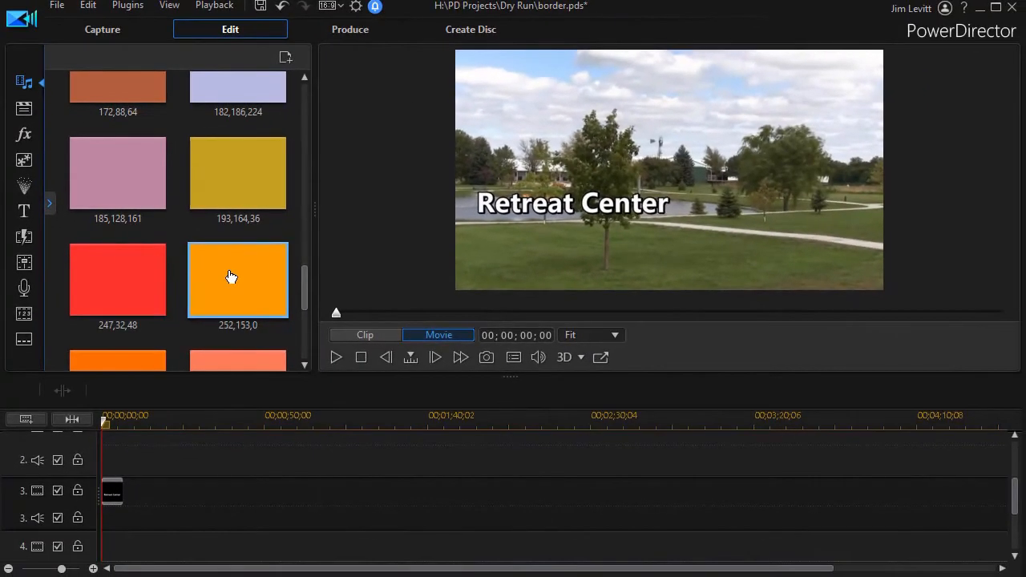
{"action": "left_click_drag", "start_coordinate": [230, 277], "coordinate": [123, 439]}
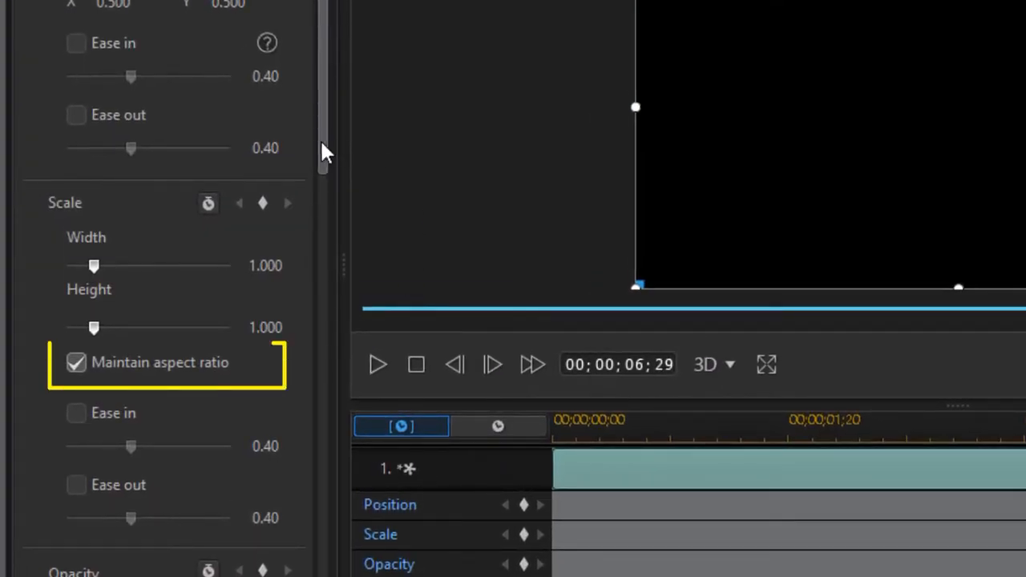
- Unlock the aspect ratio, shrink the orange board, and move it over the title at 54% opacity
{"action": "left_click", "coordinate": [77, 369]}
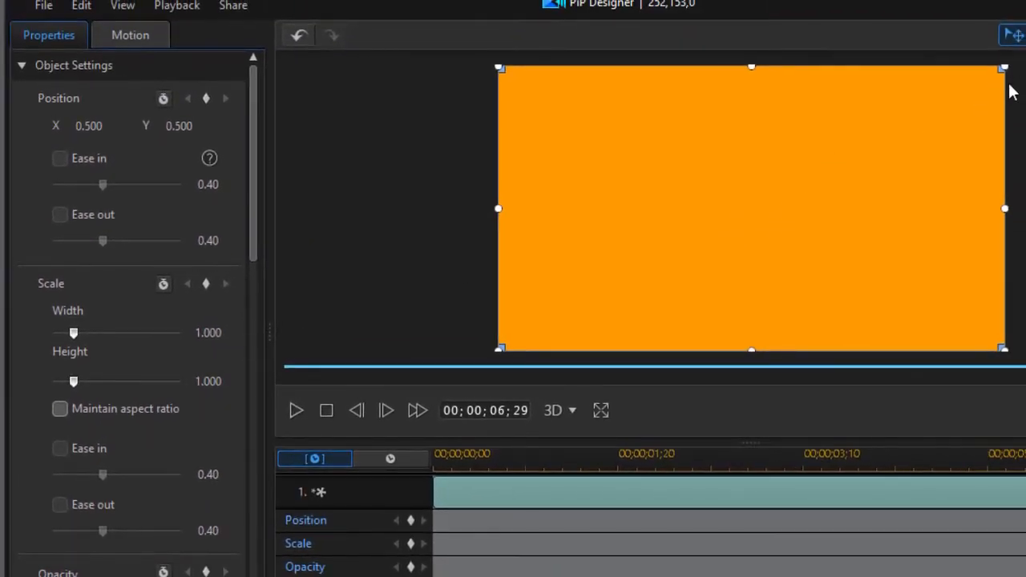
{"action": "left_click_drag", "start_coordinate": [1003, 67], "coordinate": [770, 293]}
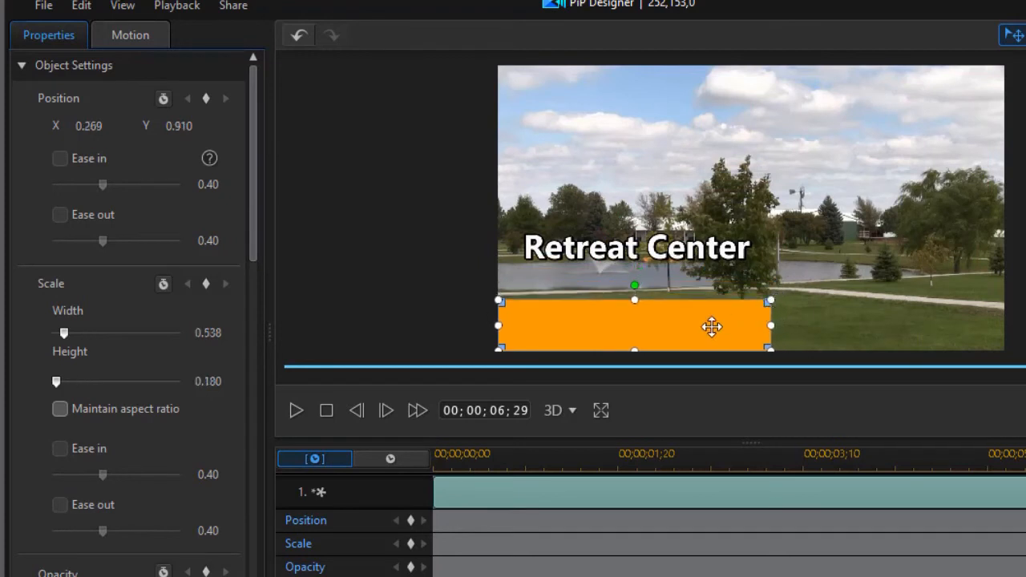
{"action": "left_click_drag", "start_coordinate": [601, 327], "coordinate": [606, 252]}
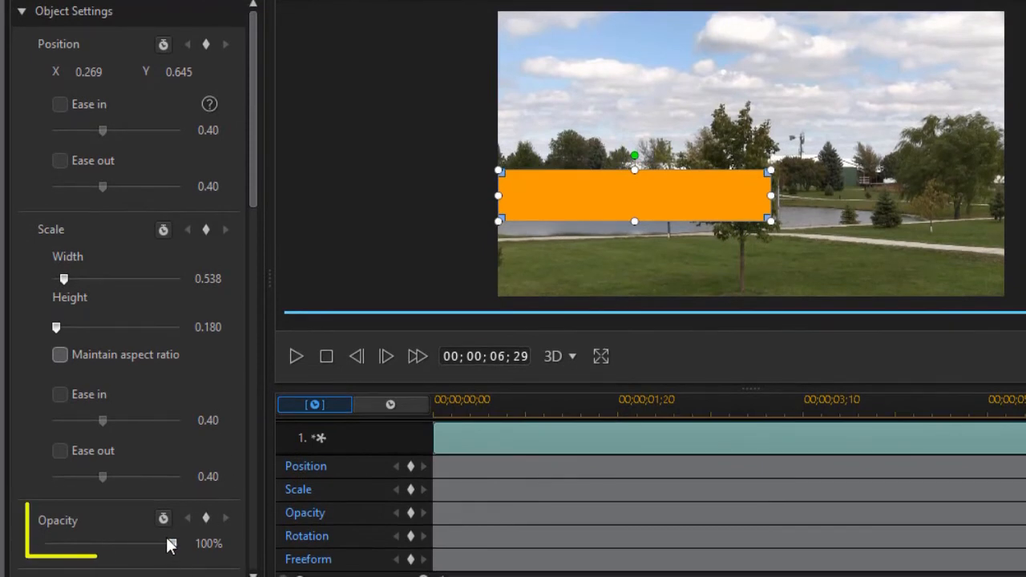
{"action": "mouse_move", "coordinate": [172, 545]}
{"action": "left_mouse_down"}
{"action": "mouse_move", "coordinate": [147, 558]}
{"action": "mouse_move", "coordinate": [116, 559]}
{"action": "mouse_move", "coordinate": [113, 548]}
{"action": "left_mouse_up"}
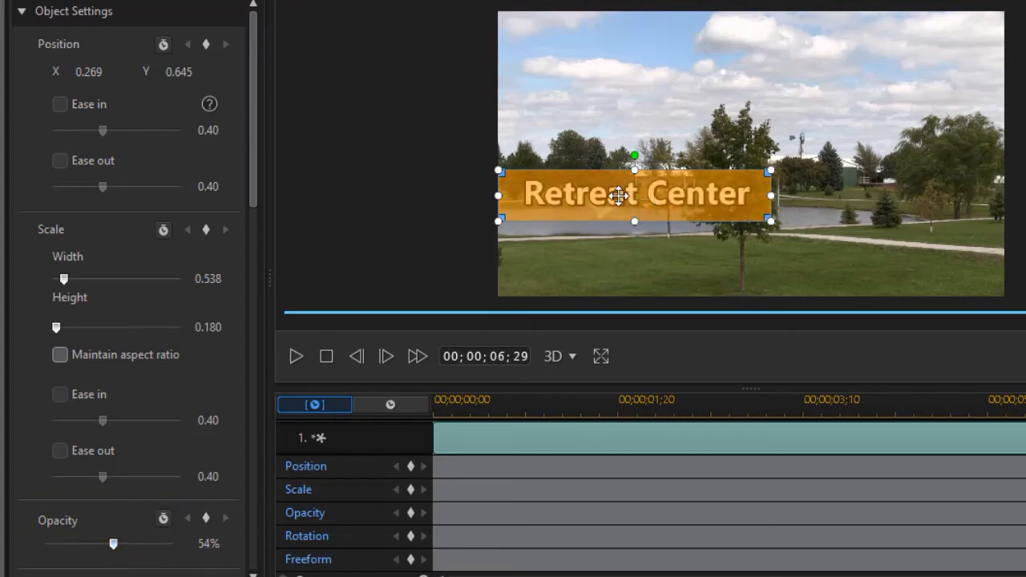
- Trim the banner's edges to fit the text and restore opacity to 100%
{"action": "left_click_drag", "start_coordinate": [502, 196], "coordinate": [517, 195]}
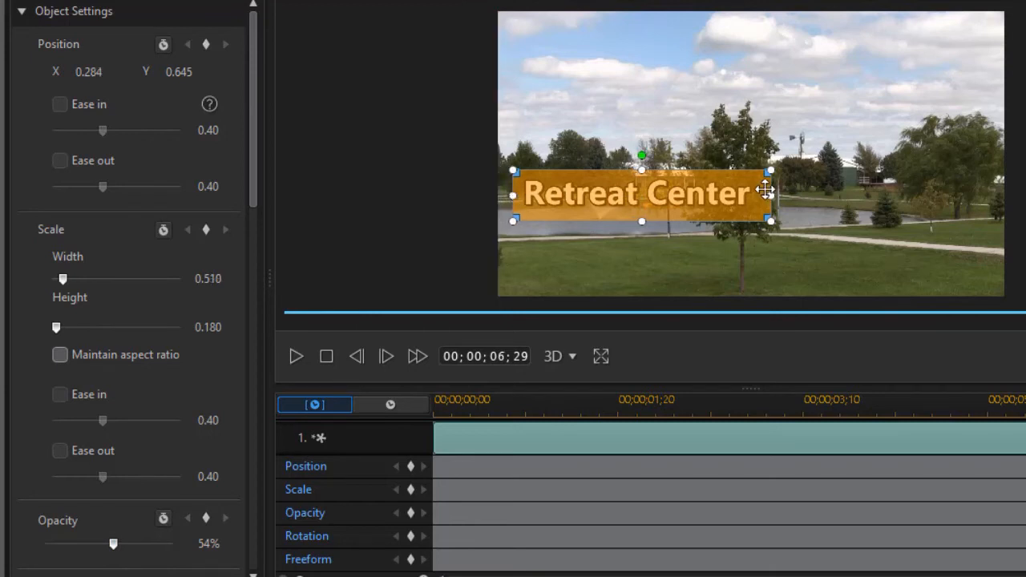
{"action": "left_click_drag", "start_coordinate": [767, 194], "coordinate": [760, 197]}
{"action": "left_click_drag", "start_coordinate": [634, 218], "coordinate": [634, 214]}
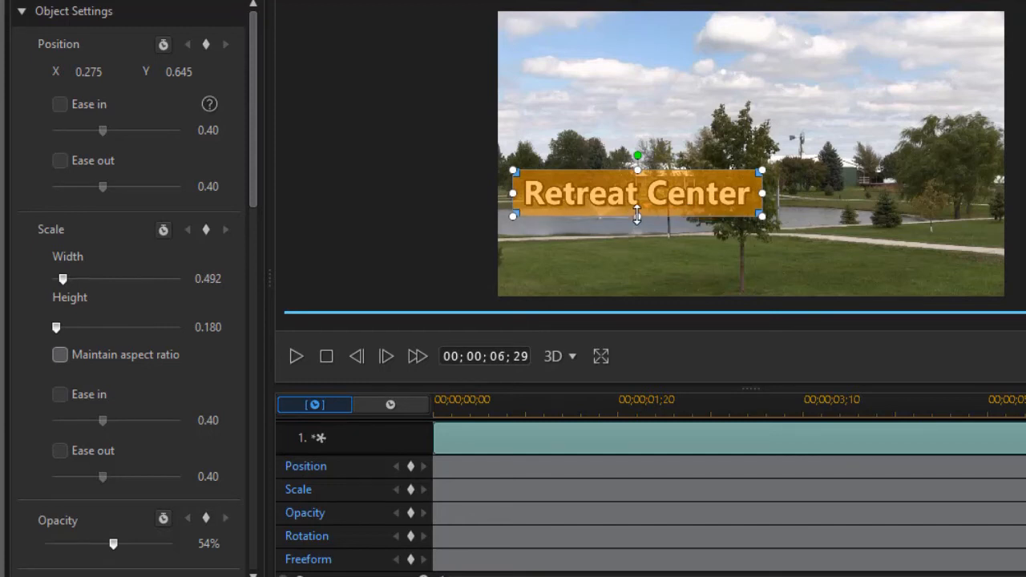
{"action": "left_click_drag", "start_coordinate": [638, 170], "coordinate": [638, 172]}
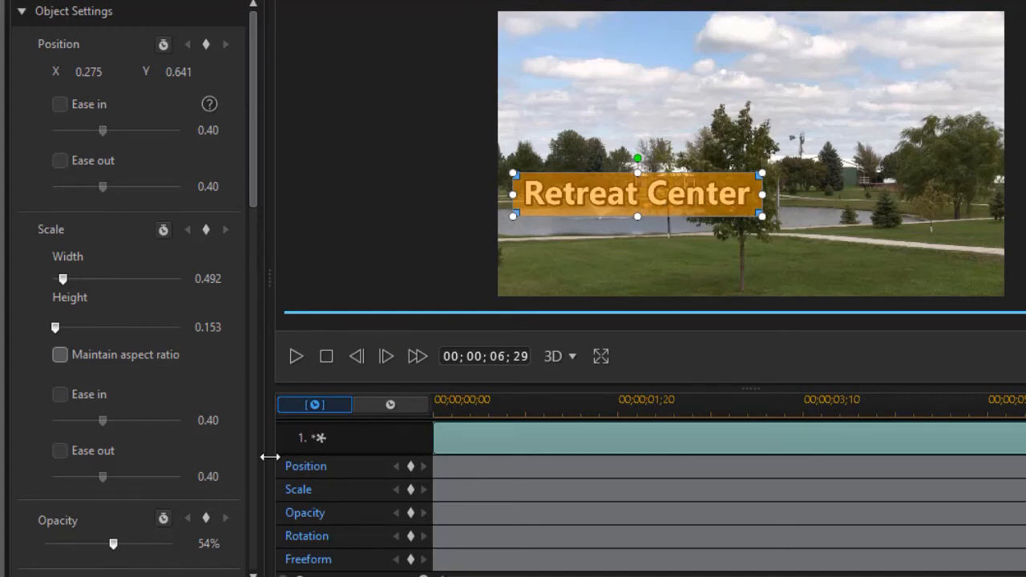
{"action": "left_click_drag", "start_coordinate": [115, 549], "coordinate": [197, 557]}
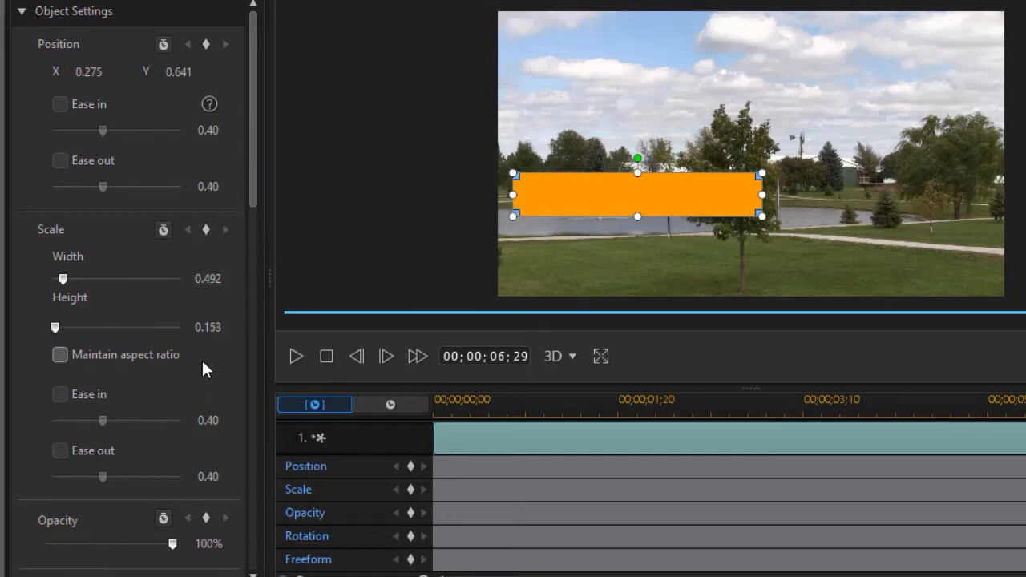
- Enable a border on the orange banner with a 4 Color Gradient fill
{"action": "left_click_drag", "start_coordinate": [251, 195], "coordinate": [236, 521]}
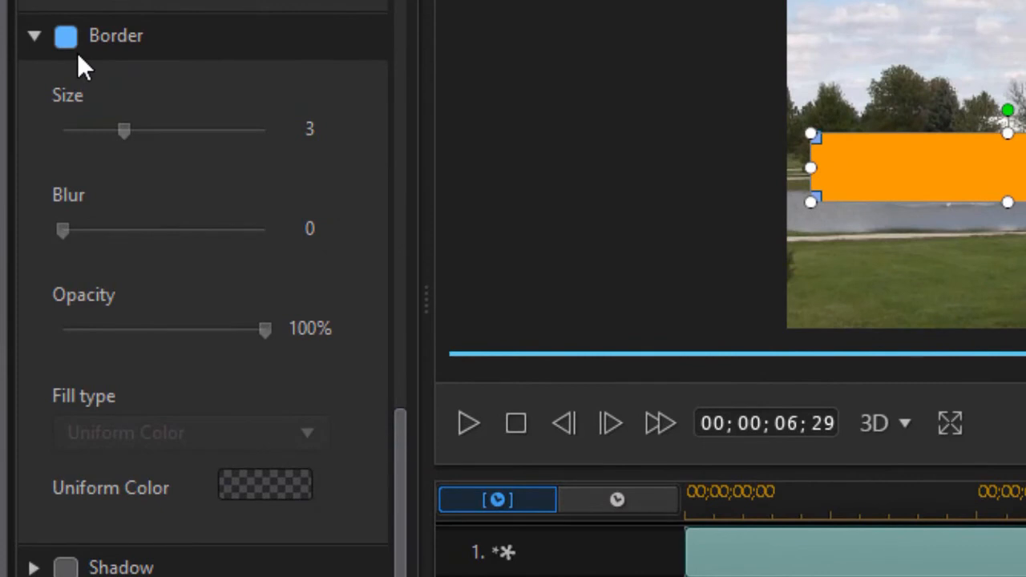
{"action": "left_click", "coordinate": [65, 37]}
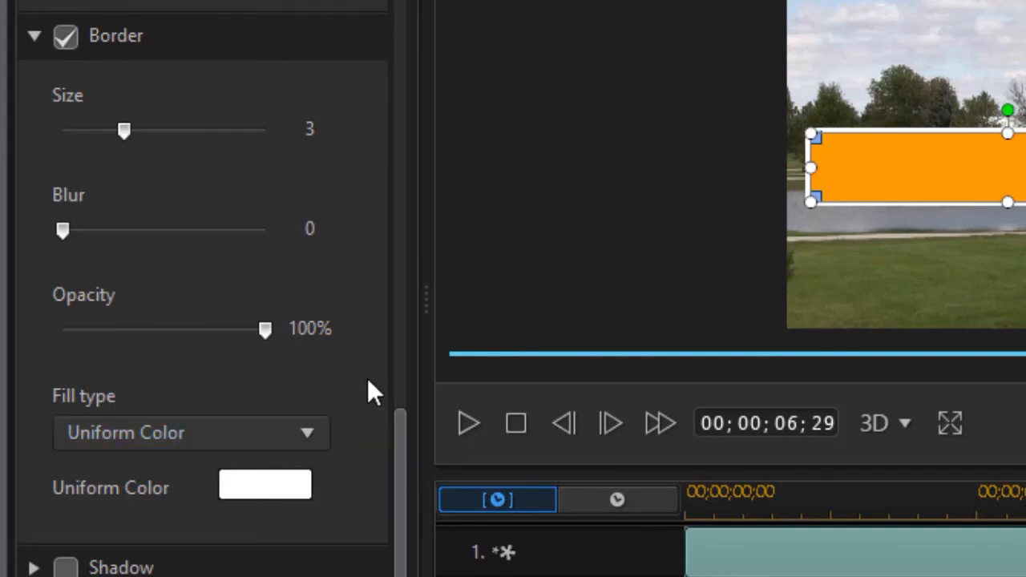
{"action": "left_click", "coordinate": [310, 433]}
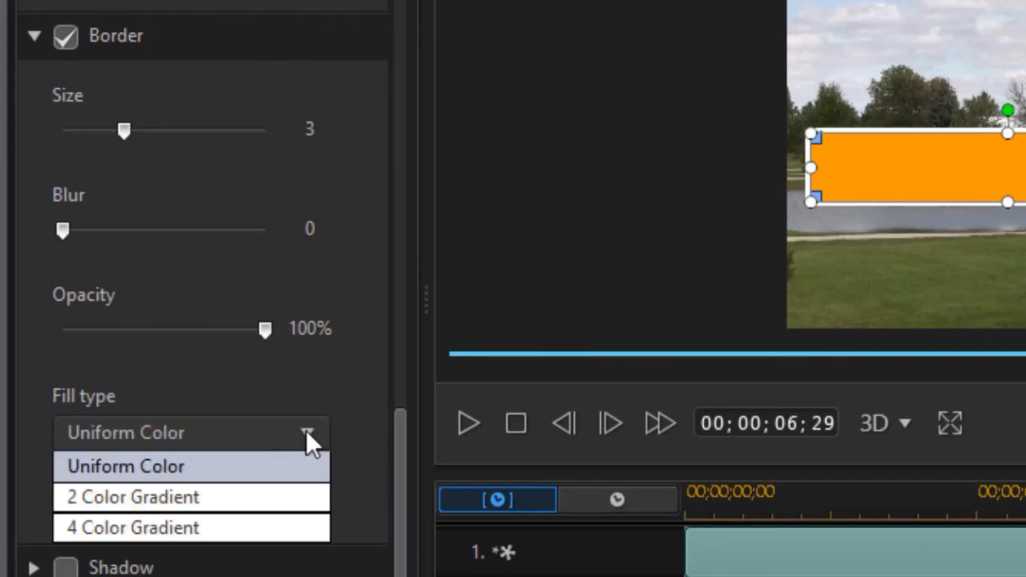
{"action": "left_click", "coordinate": [250, 527]}
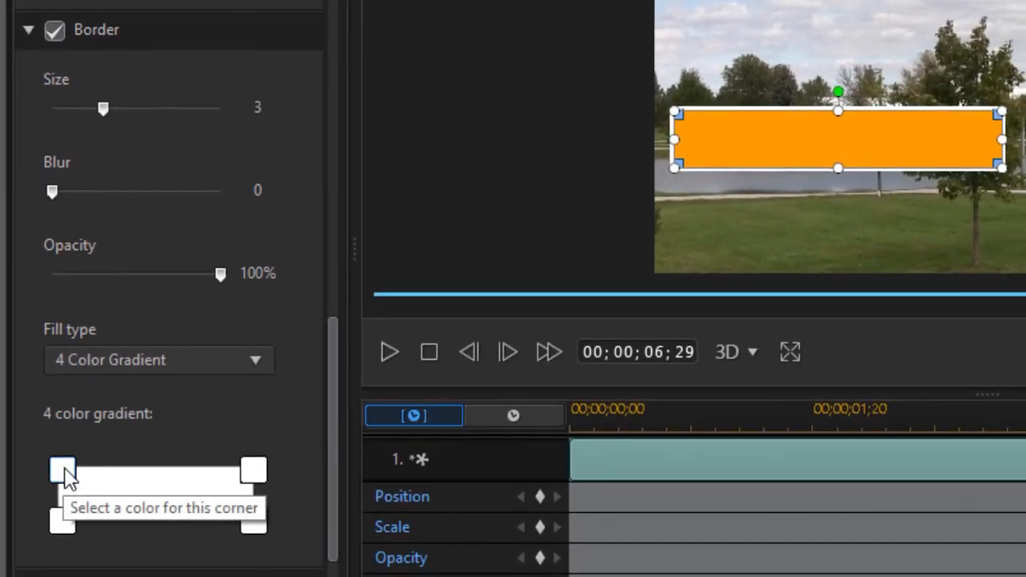
- Make the gradient's top-right corner grey and bottom-right black, with border size 5
{"action": "left_click", "coordinate": [255, 474]}
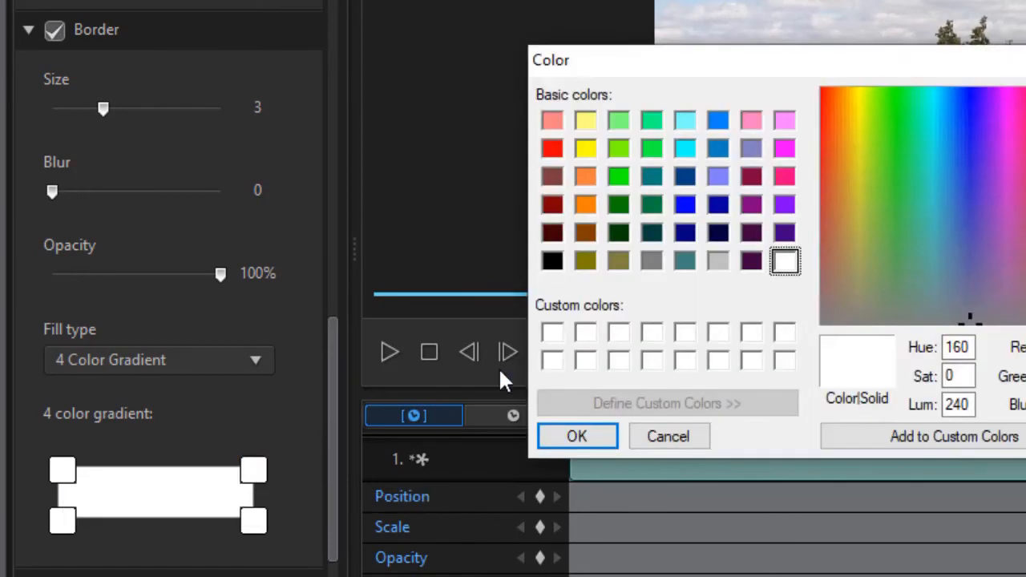
{"action": "left_click", "coordinate": [716, 263]}
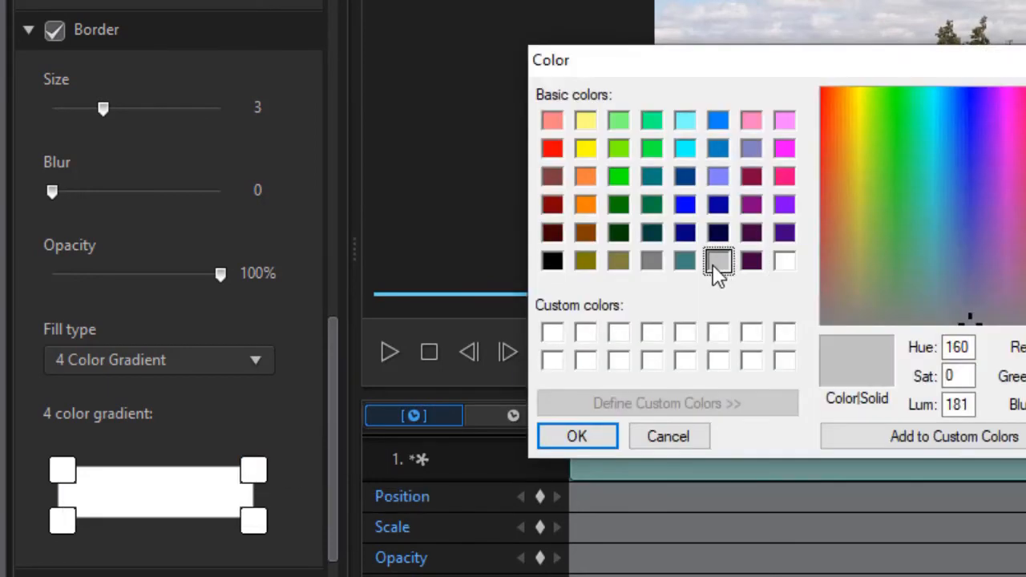
{"action": "left_click", "coordinate": [587, 441]}
{"action": "left_click", "coordinate": [255, 523]}
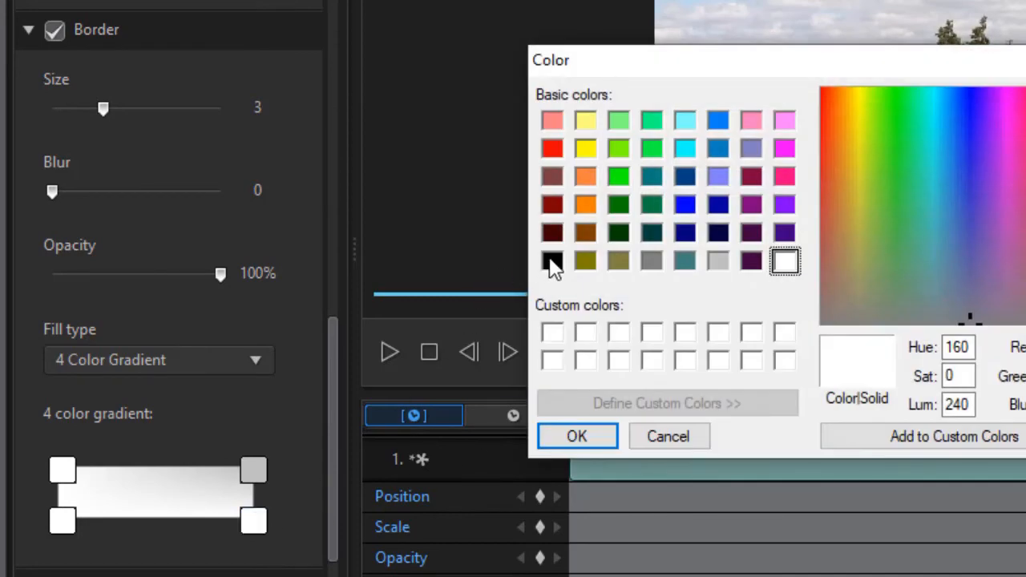
{"action": "left_click", "coordinate": [553, 262]}
{"action": "left_click", "coordinate": [587, 435]}
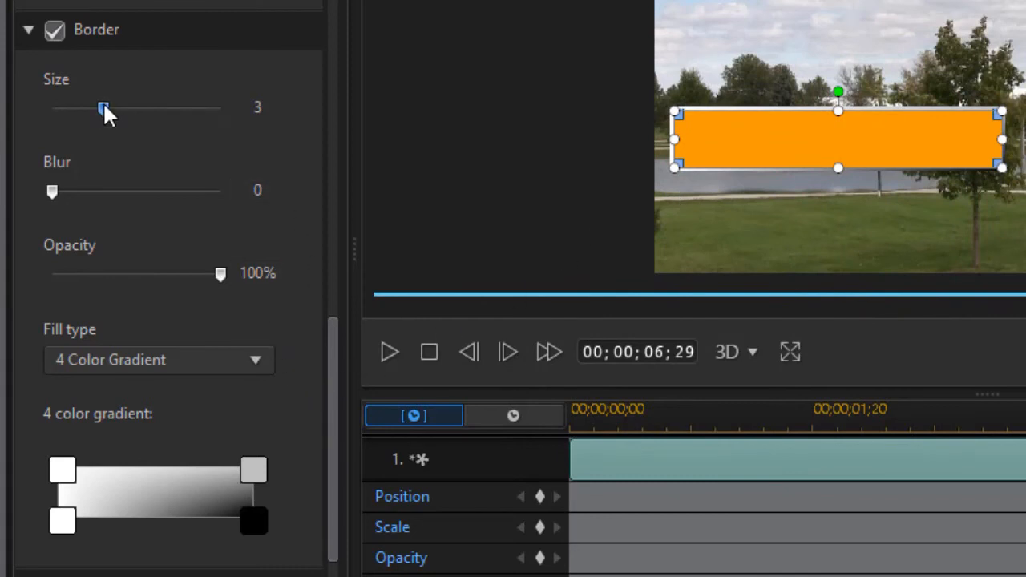
{"action": "left_click_drag", "start_coordinate": [109, 106], "coordinate": [133, 106]}
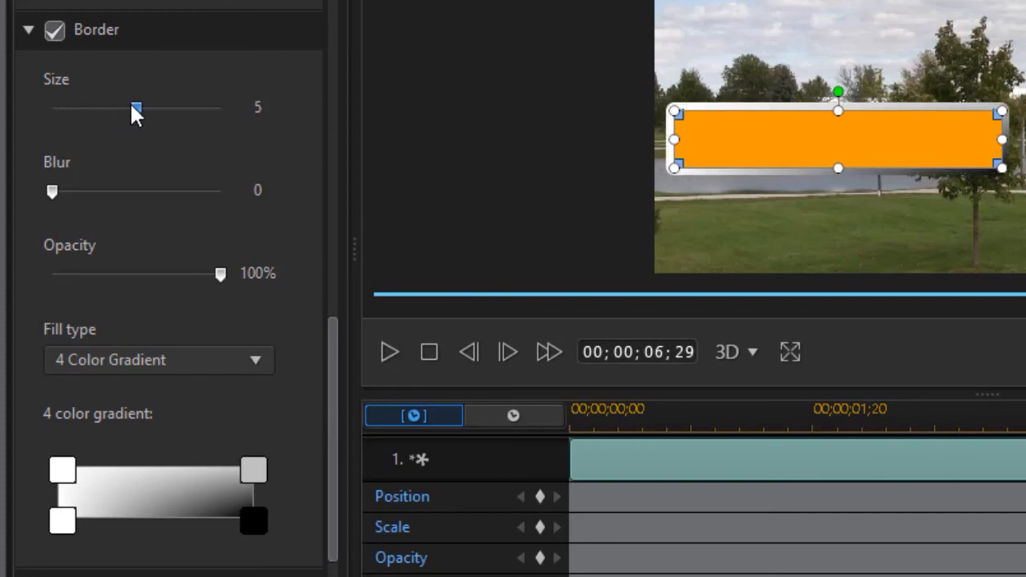